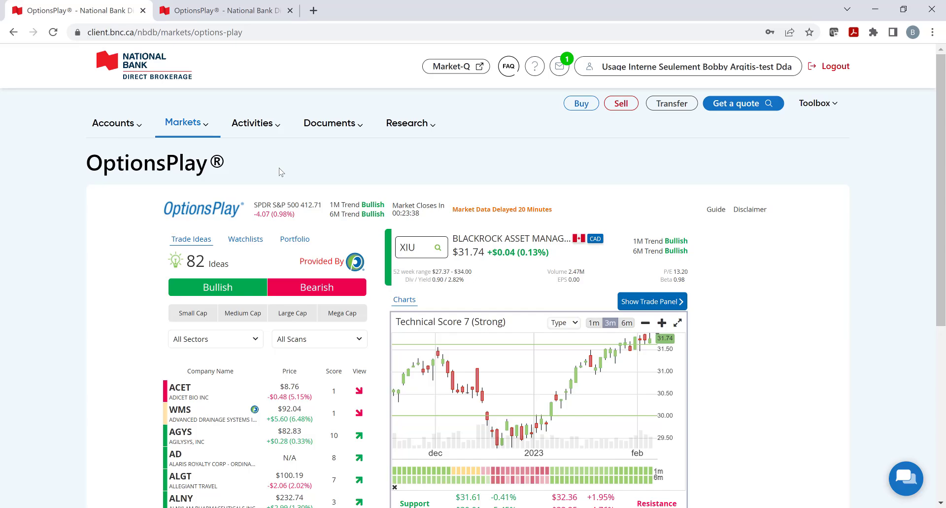
# Look up the symbol MEG in OptionsPlay.
pyautogui.click(203, 126)
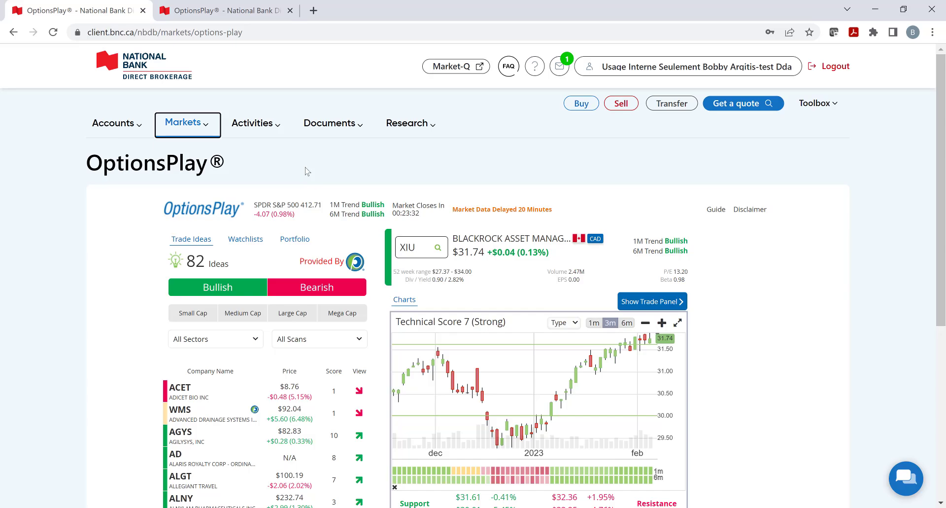
pyautogui.click(416, 251)
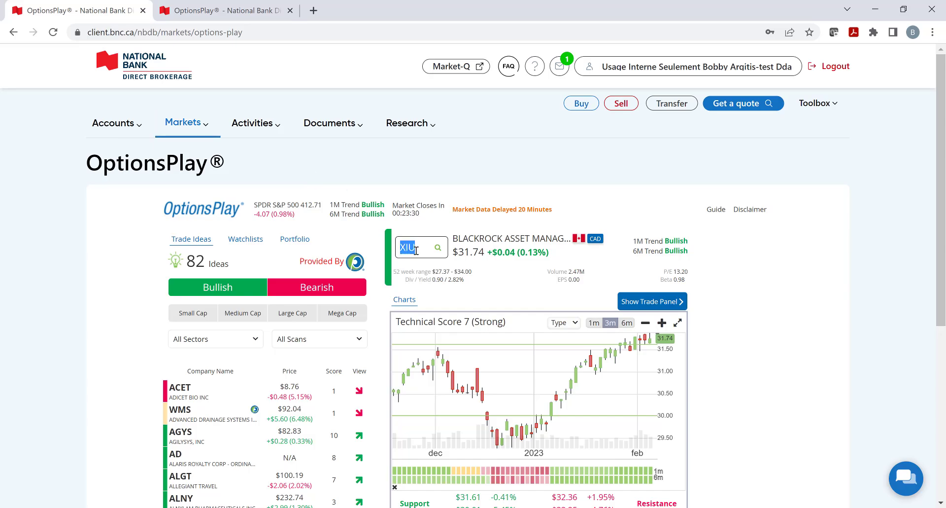
pyautogui.write('MEG')
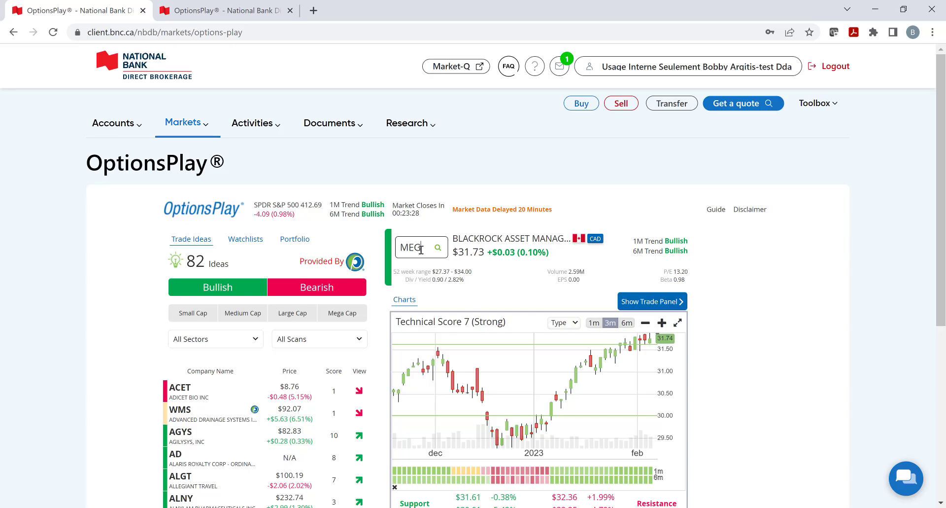
pyautogui.click(428, 269)
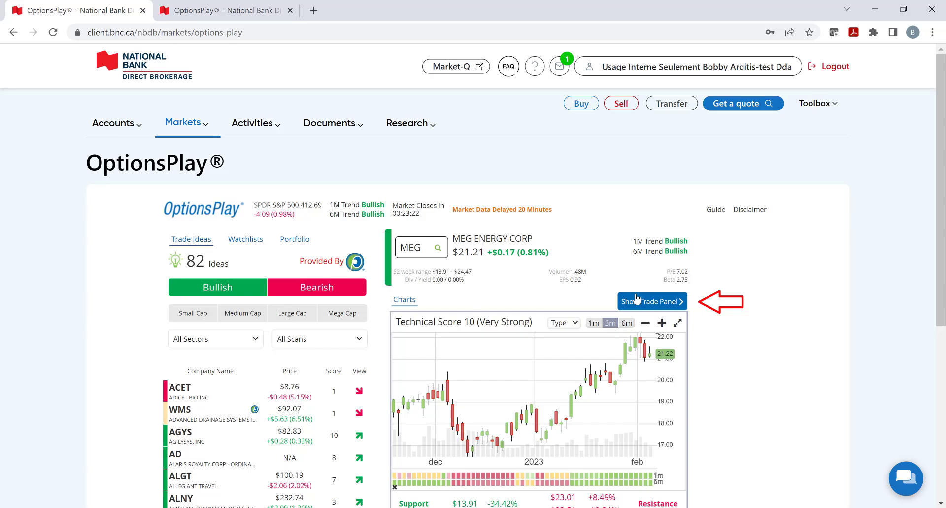
# Show the trade panel for MEG Energy and switch it to the income strategies.
pyautogui.click(637, 301)
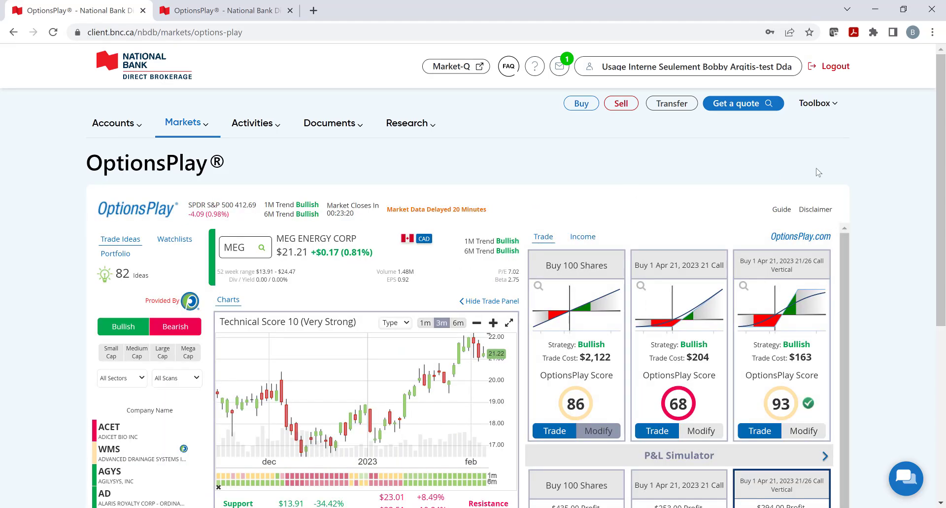
pyautogui.moveTo(944, 210); pyautogui.dragTo(943, 260)
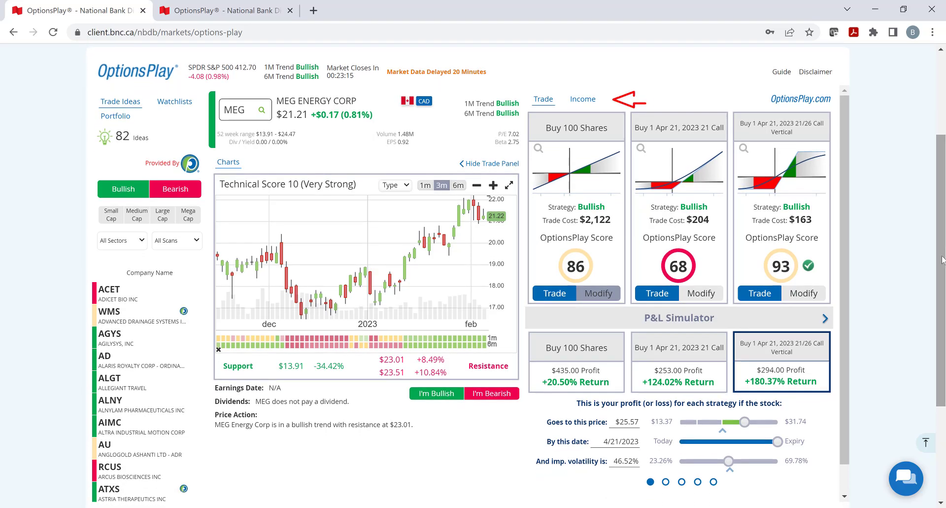
pyautogui.click(582, 99)
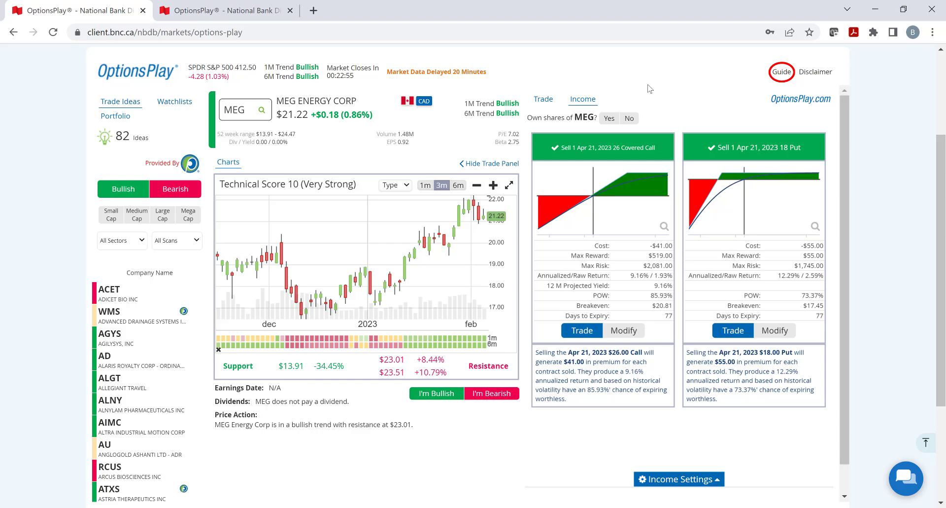
# Turn on the on-page guide, read the explanation of the Income tab, and turn the guide off.
pyautogui.click(781, 73)
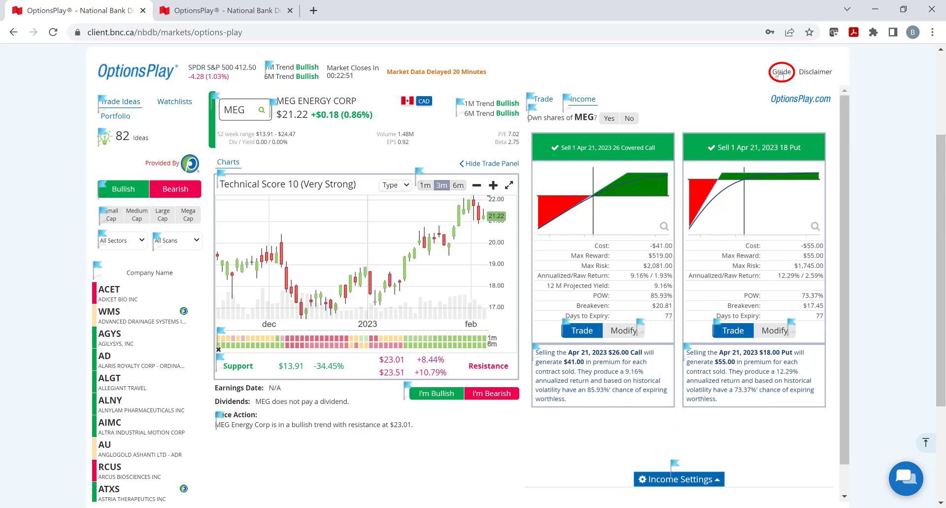
pyautogui.moveTo(568, 104)
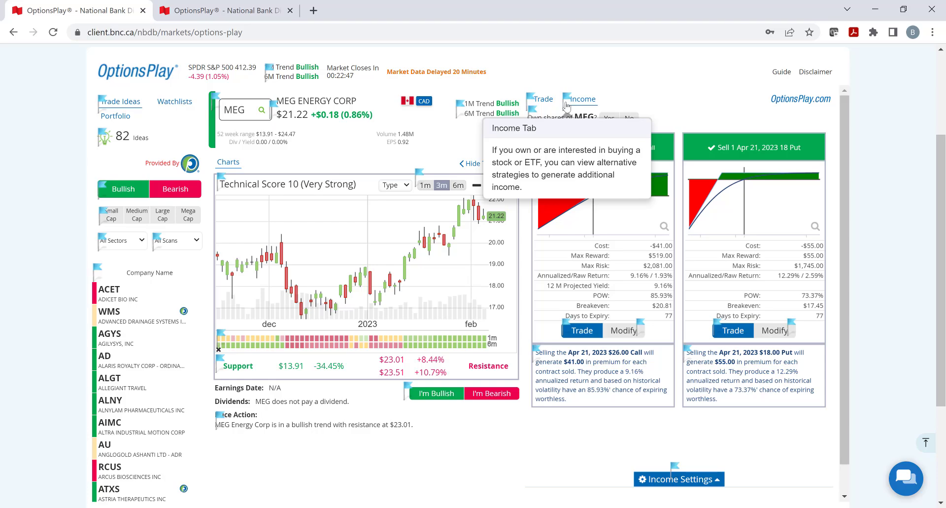
pyautogui.click(776, 75)
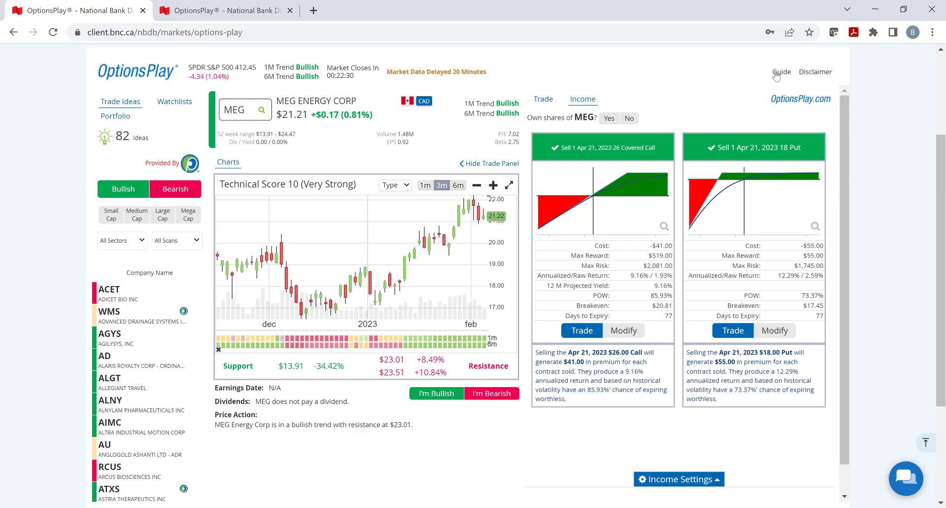
# In the income settings for calls, try the Short and Long timeframes and set Medium (50-89 days).
pyautogui.scroll(-1, 776, 75)
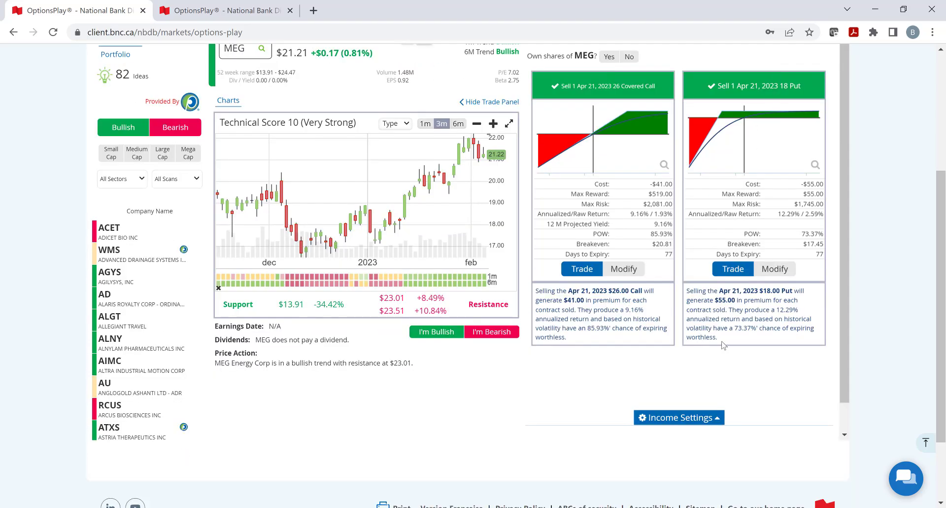
pyautogui.click(718, 417)
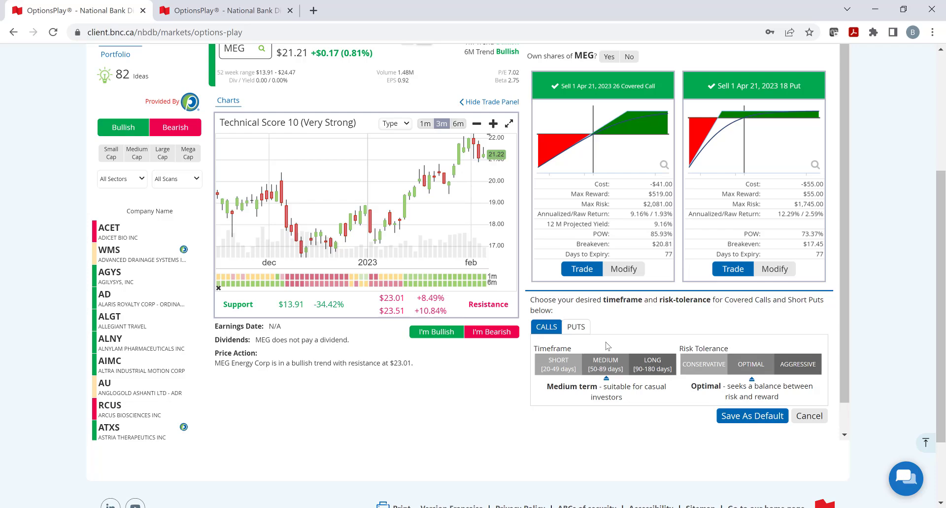
pyautogui.click(561, 366)
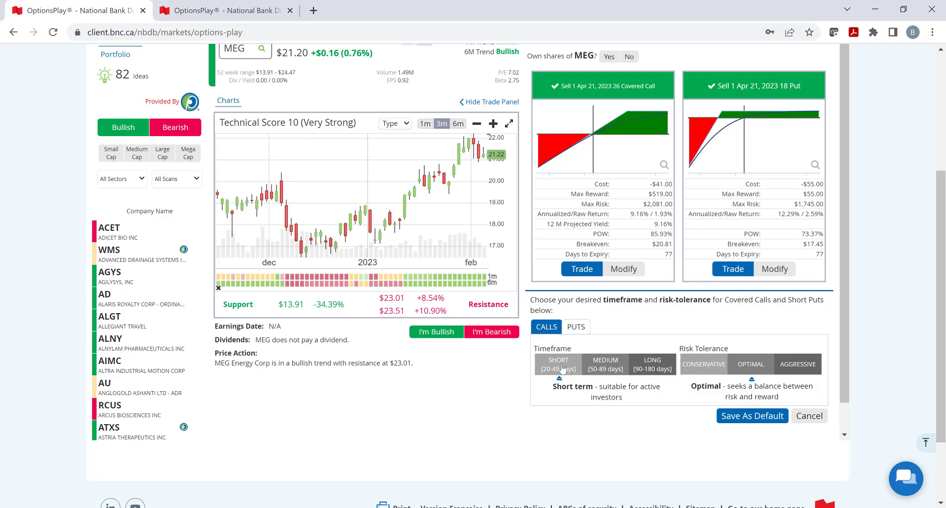
pyautogui.click(648, 364)
pyautogui.click(615, 363)
# Compare the Conservative and Aggressive risk tolerances for calls, choose Optimal, and save the income settings as default.
pyautogui.click(698, 364)
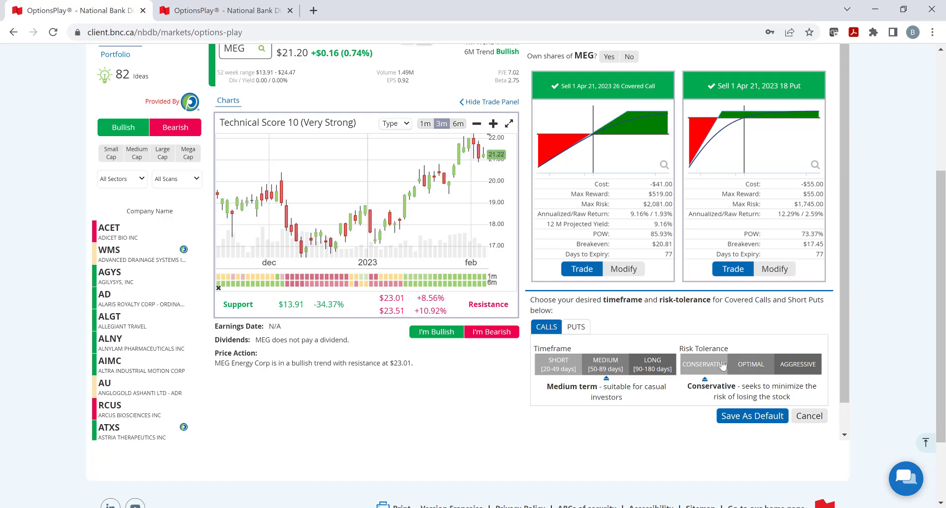
pyautogui.click(803, 364)
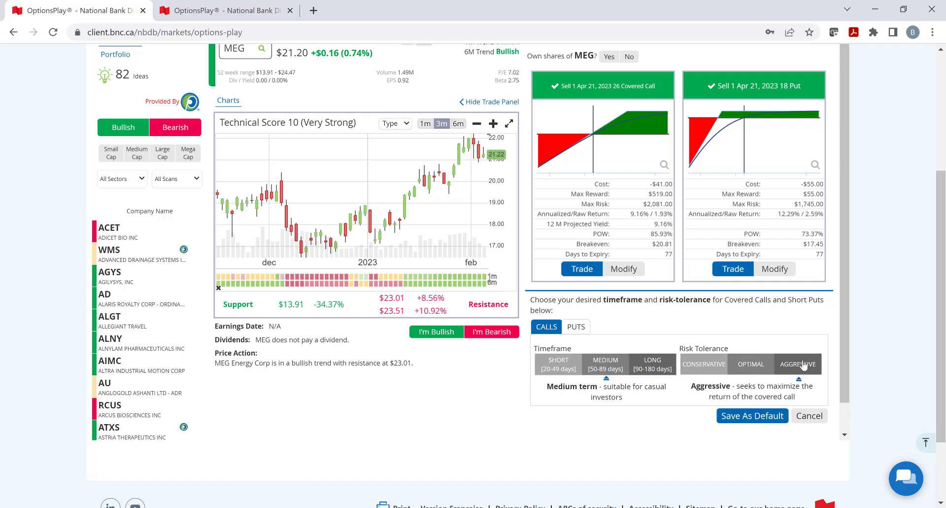
pyautogui.click(752, 364)
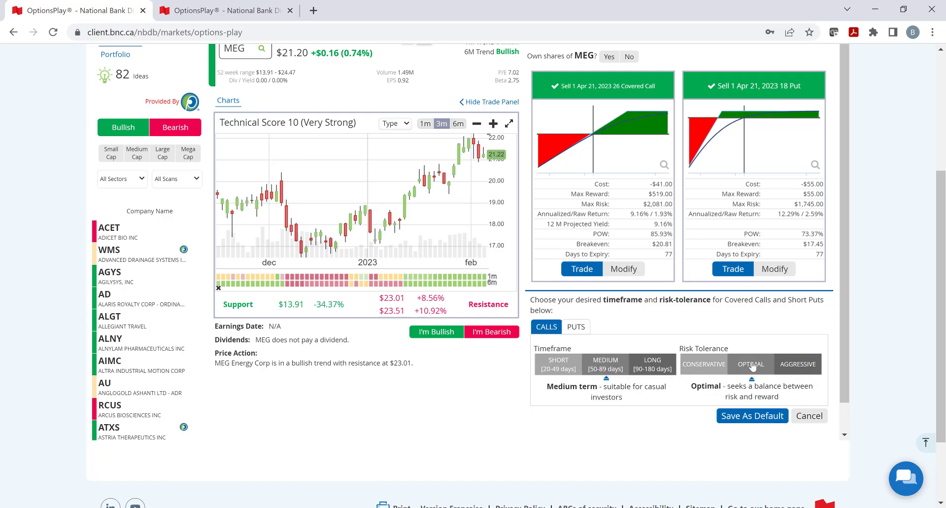
pyautogui.click(751, 416)
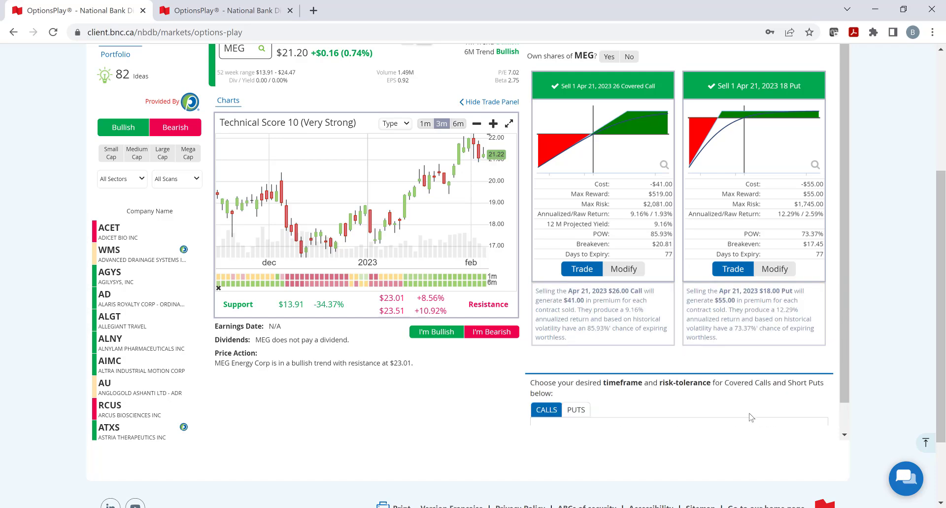
# Indicate that MEG shares are already owned and set the number of shares to 200.
pyautogui.scroll(3, 755, 397)
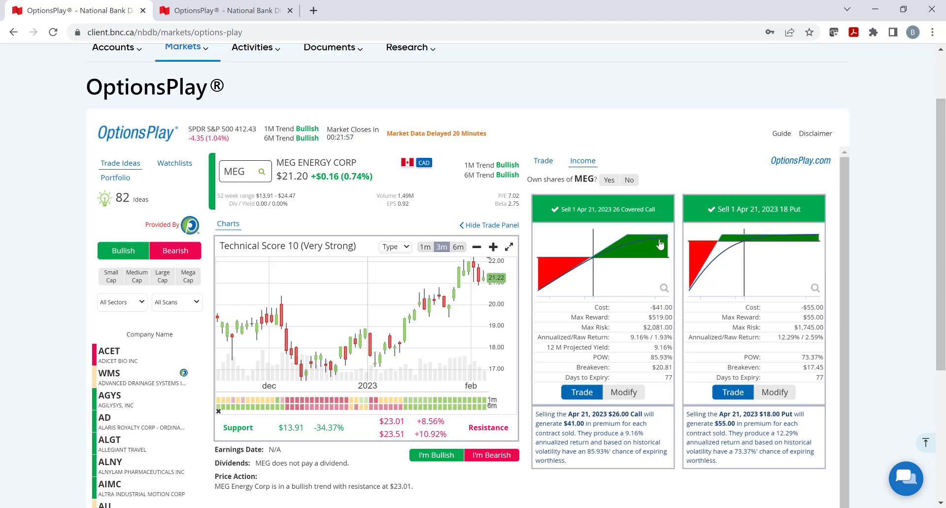
pyautogui.click(609, 180)
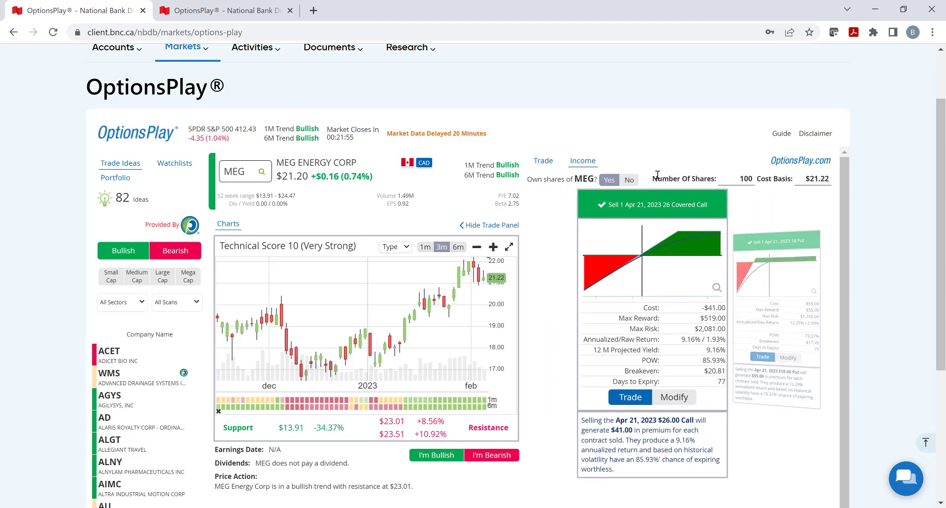
pyautogui.doubleClick(750, 179)
pyautogui.write('200')
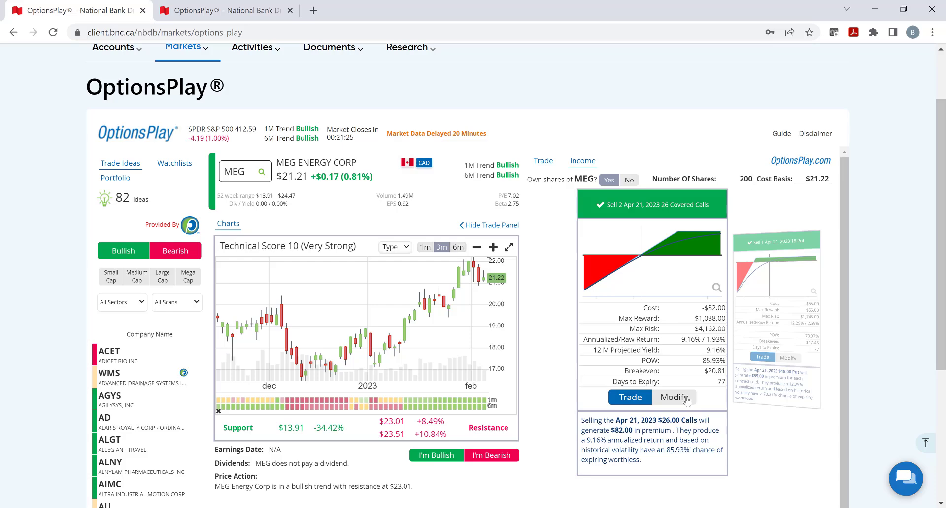
# Open the covered call's leg for modification and examine the available expiry dates, leaving Apr 21, 2023 selected.
pyautogui.click(686, 399)
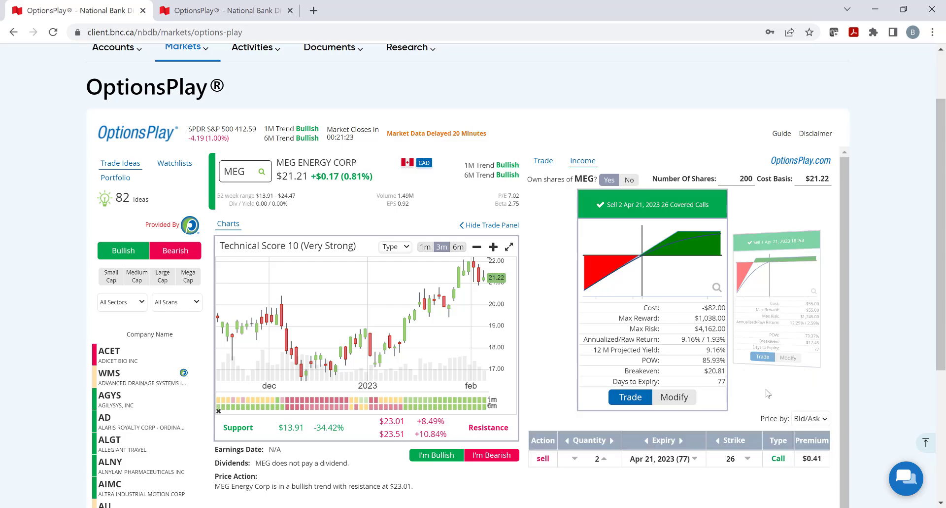
pyautogui.scroll(-2, 774, 355)
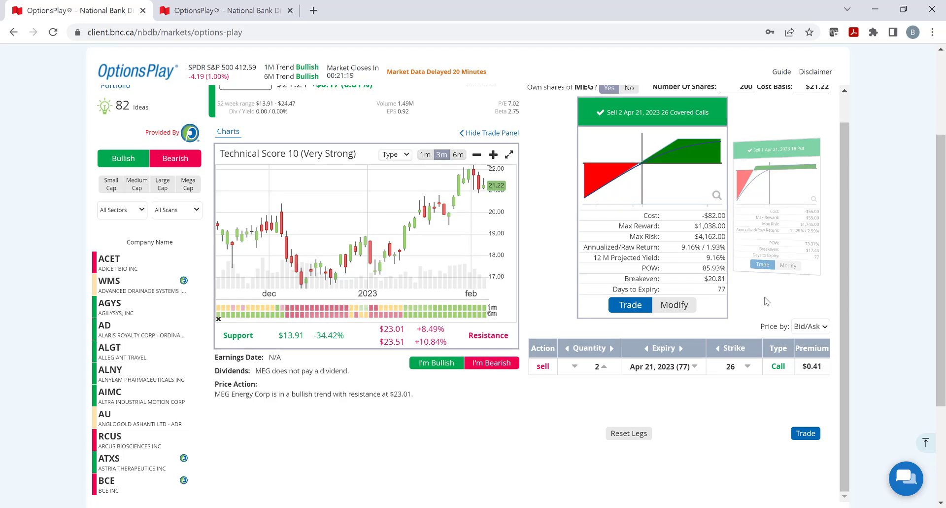
pyautogui.click(695, 368)
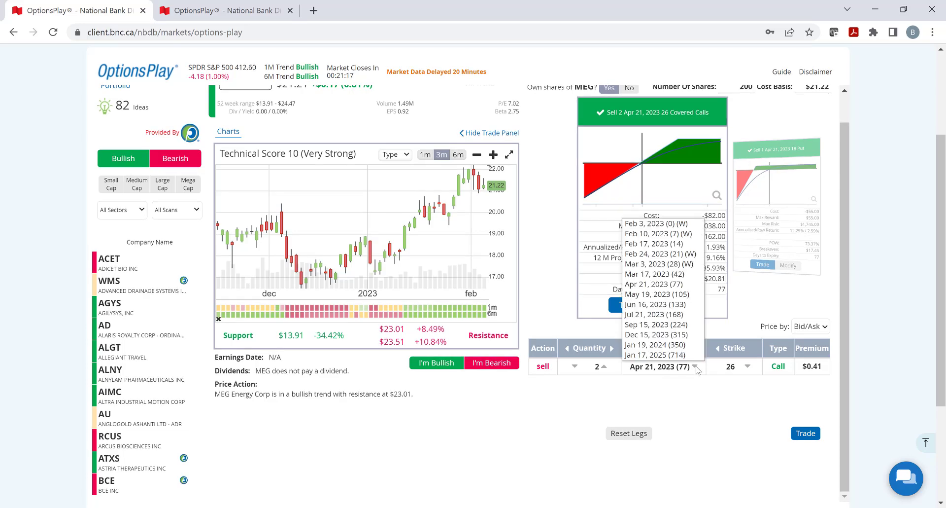
pyautogui.click(697, 393)
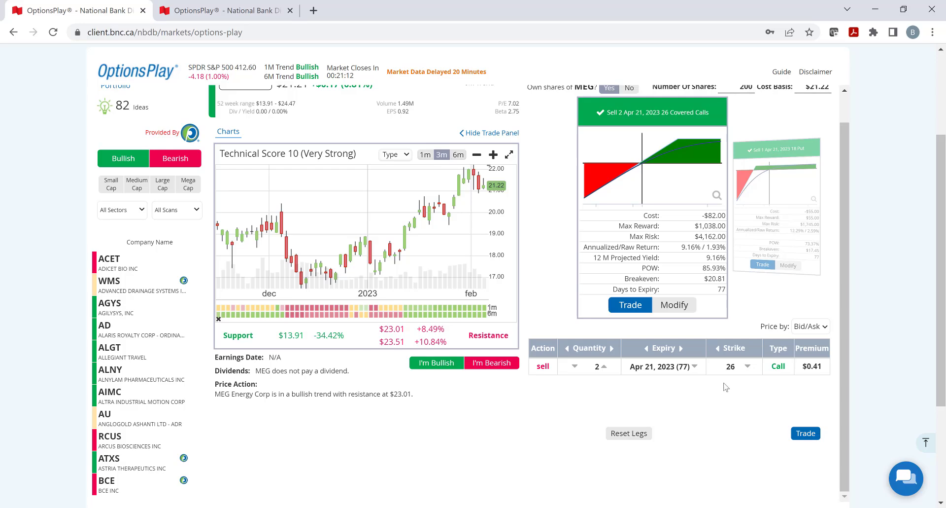
# Try the 25 strike and Mid pricing on the covered call leg, restoring strike 26 and Bid/Ask pricing.
pyautogui.click(748, 367)
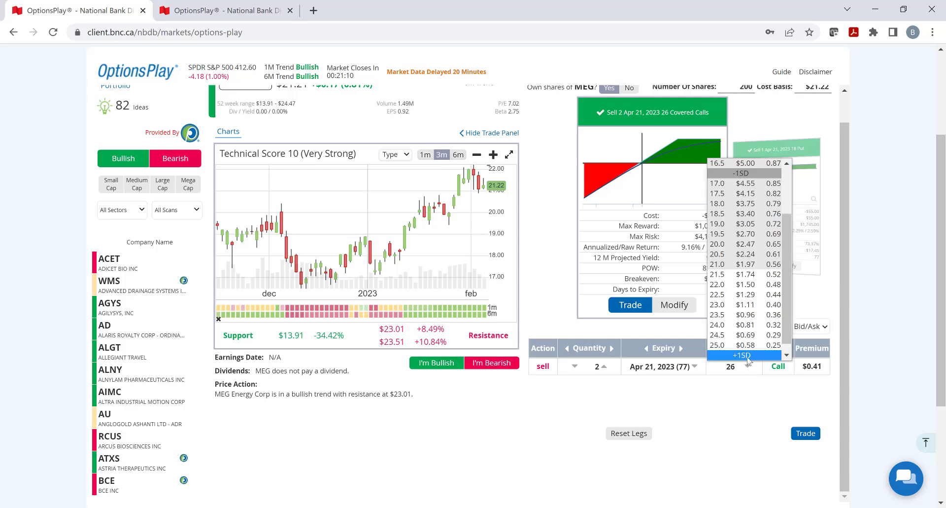
pyautogui.click(745, 345)
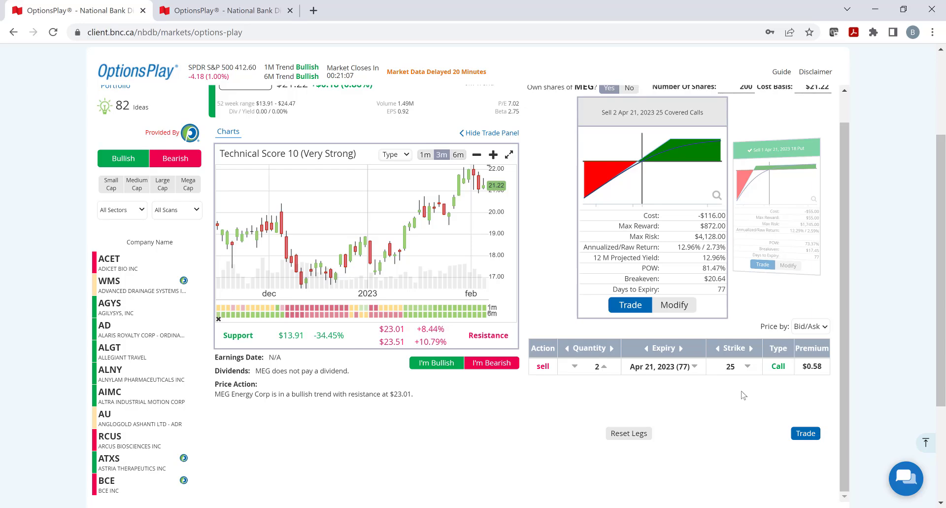
pyautogui.click(748, 367)
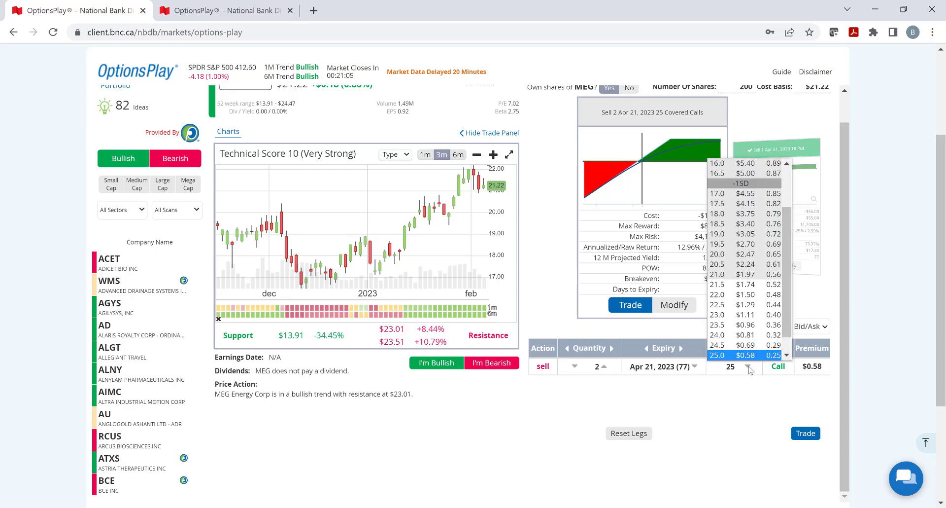
pyautogui.scroll(-1, 754, 352)
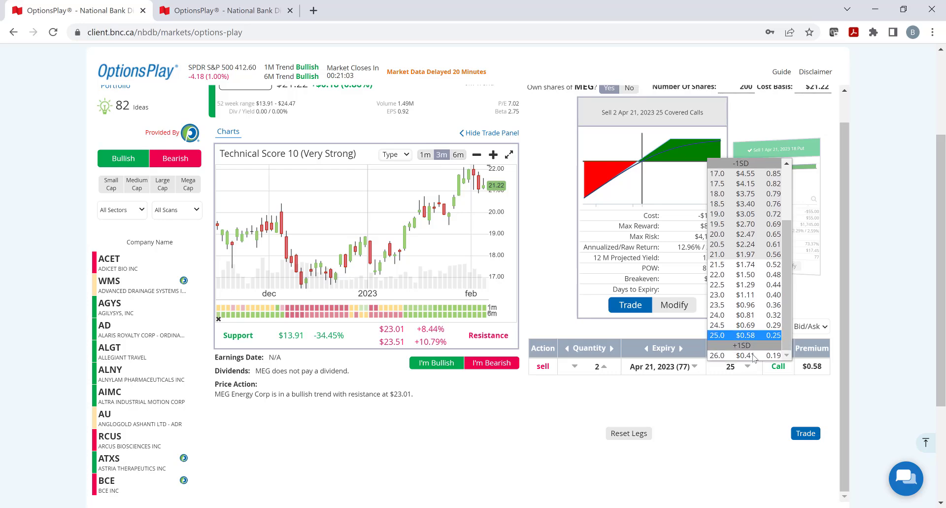
pyautogui.click(755, 355)
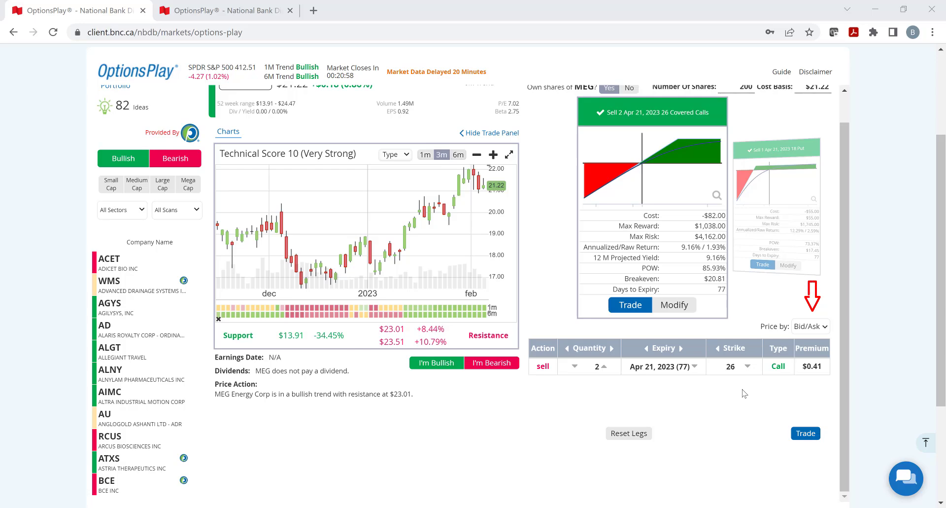
pyautogui.click(803, 326)
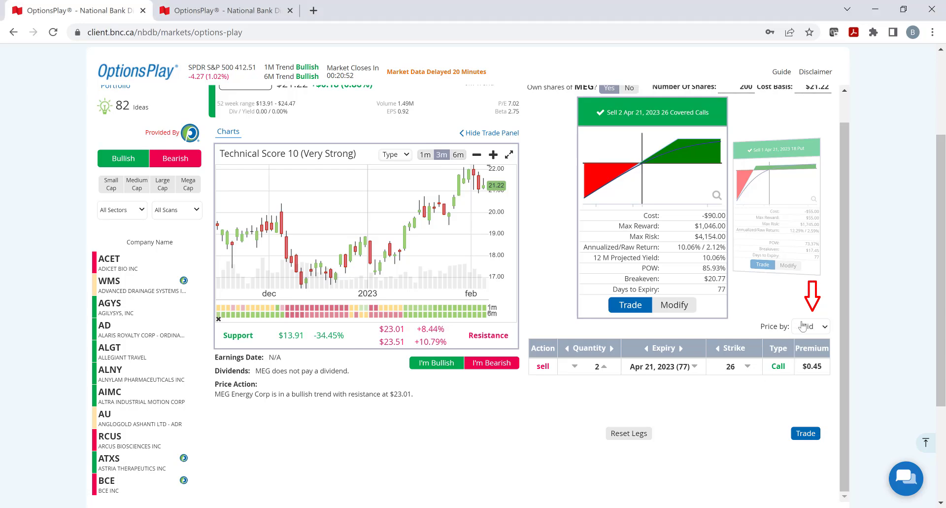
pyautogui.click(802, 325)
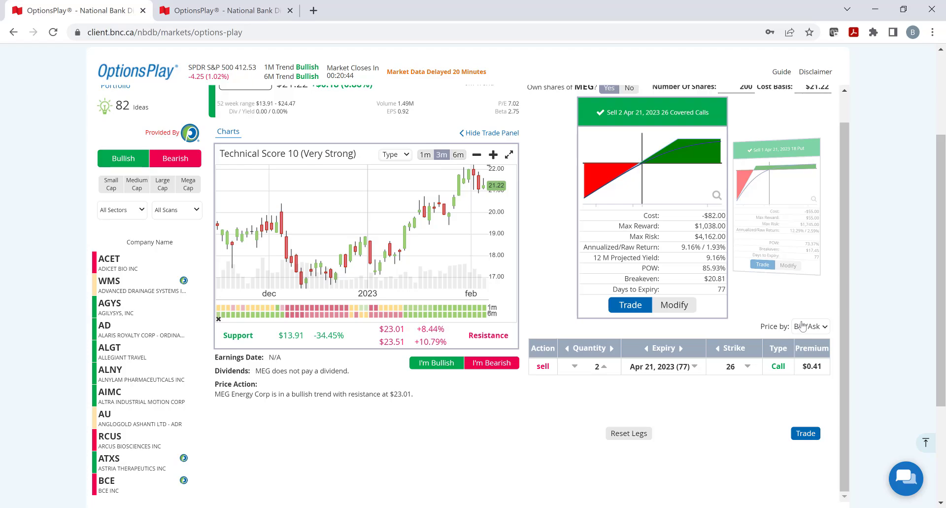
# Start the trade for the 2 MEG Apr 21, 2023 26 covered calls, review its strategy checklist, and proceed to the order ticket.
pyautogui.click(633, 308)
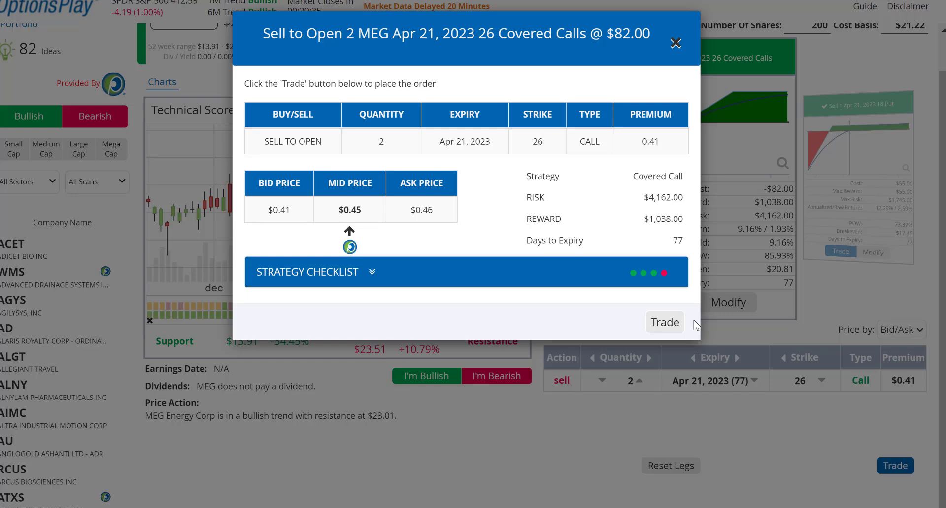
pyautogui.click(678, 271)
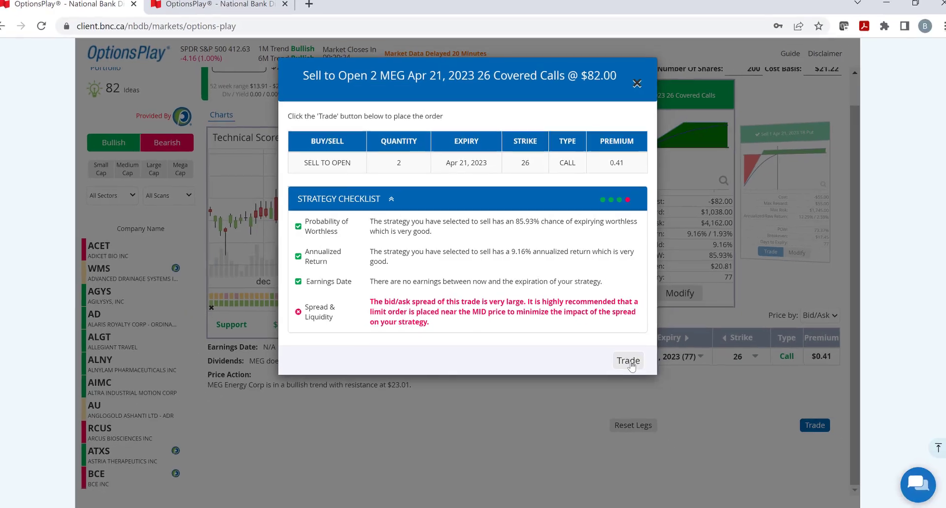
pyautogui.click(624, 358)
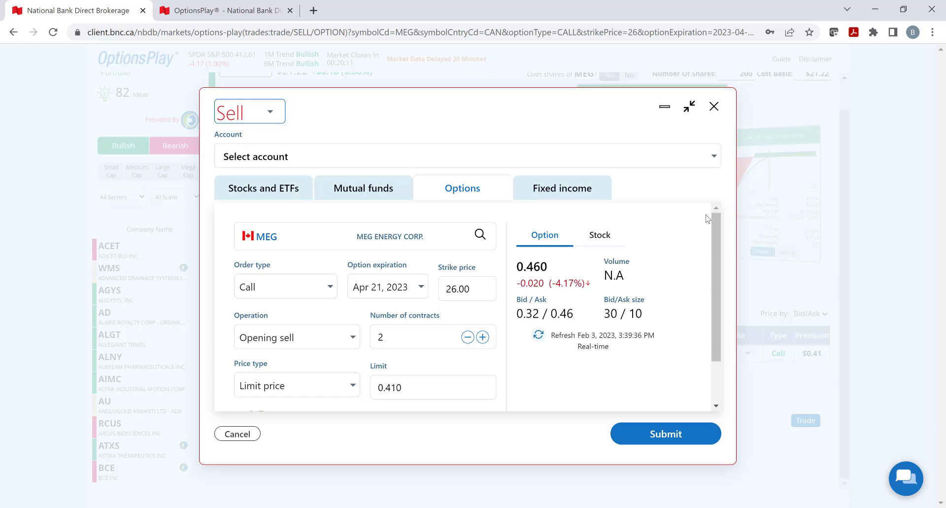
# Select the trading account and send the opening sell order for 2 MEG Apr 21, 2023 26 calls at 0.40.
pyautogui.click(710, 158)
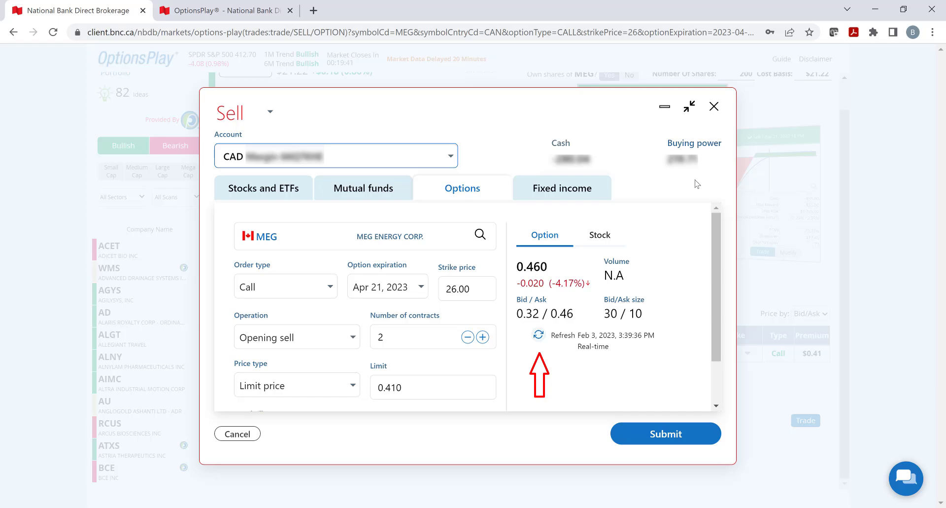
pyautogui.click(666, 433)
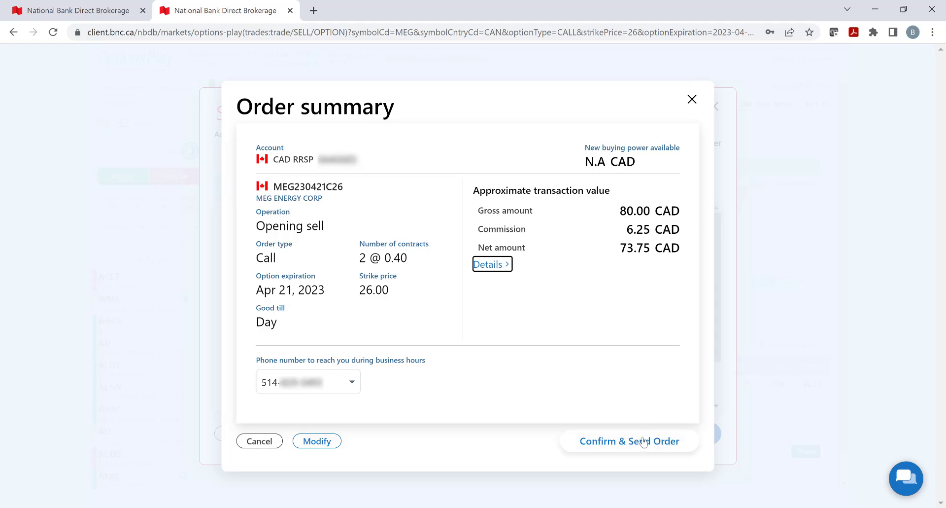
pyautogui.click(639, 440)
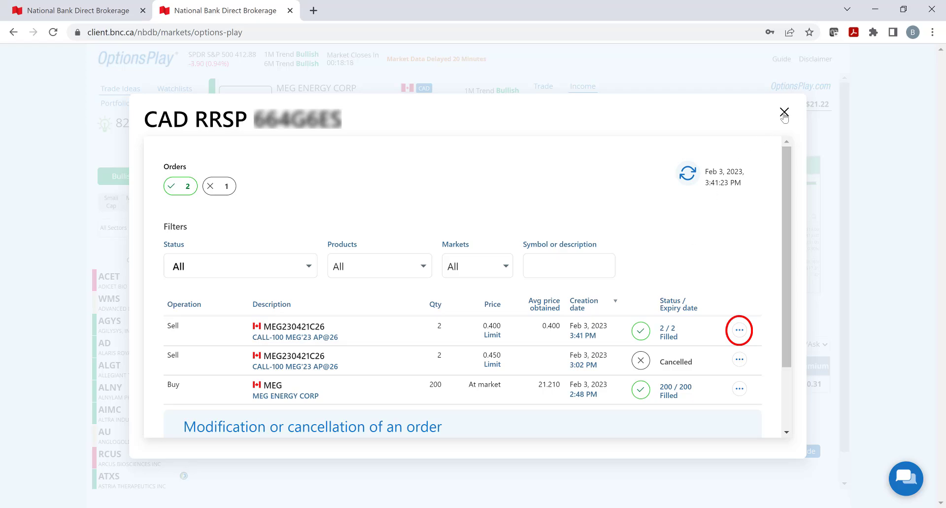
# Close the order list and open the account holdings to check the MEG call position.
pyautogui.click(785, 113)
pyautogui.scroll(3, 542, 281)
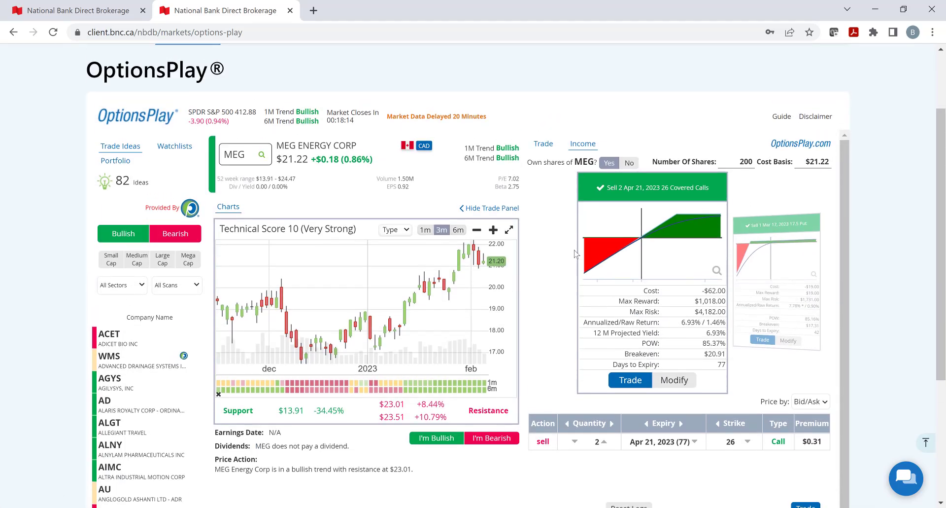
pyautogui.click(106, 109)
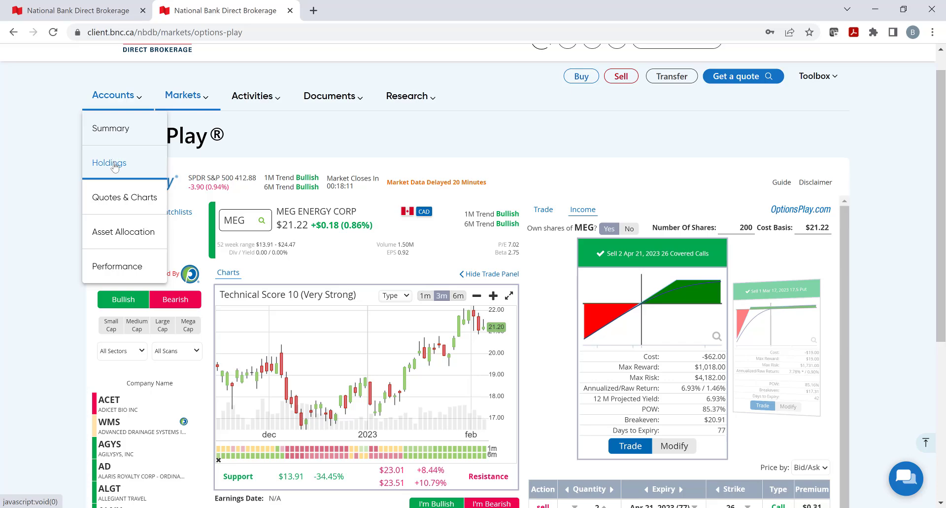
pyautogui.click(114, 163)
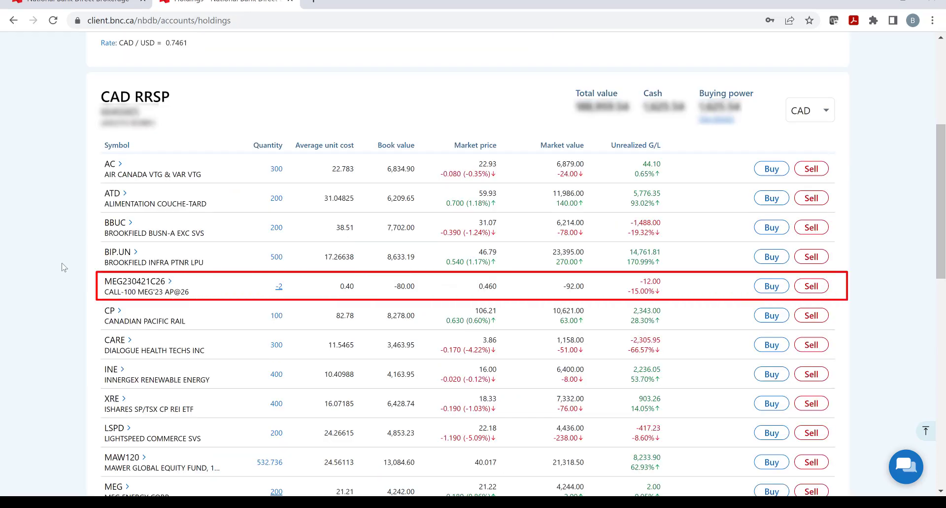